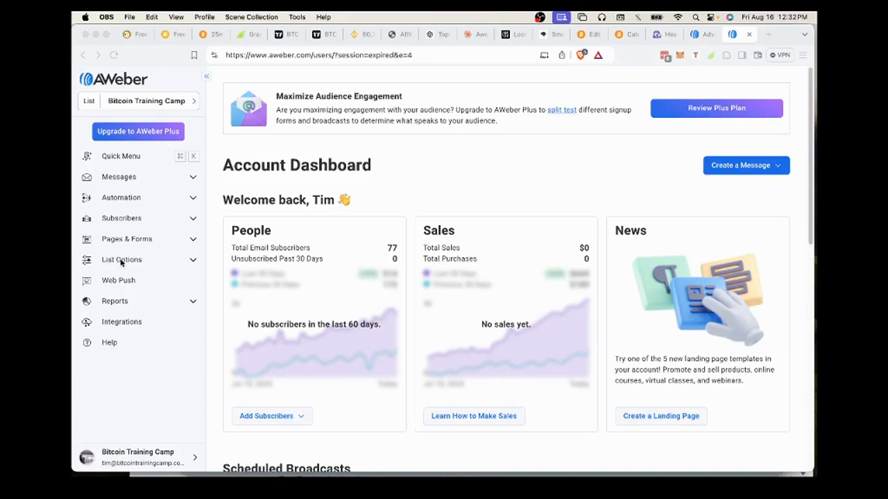
Step: Open the list settings and review the list name, description, sender, contact address and company personalization details
{"action": "left_click", "coordinate": [120, 261]}
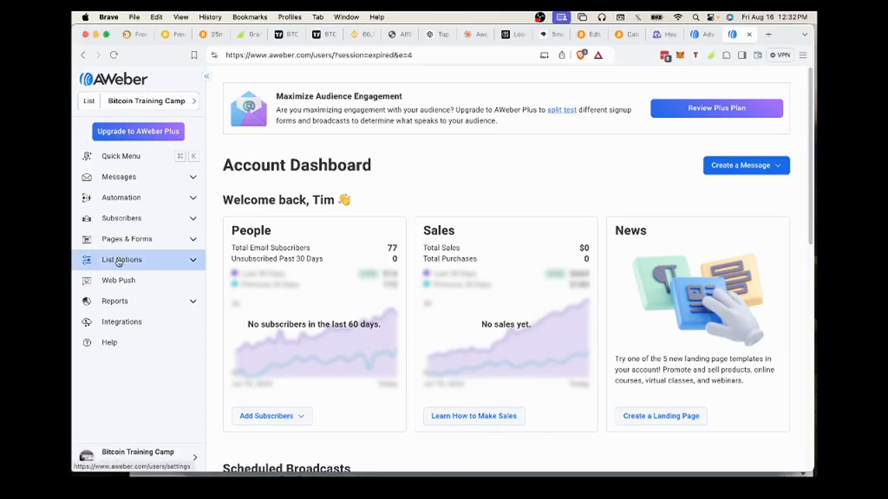
{"action": "left_click", "coordinate": [119, 261]}
{"action": "left_click", "coordinate": [123, 311]}
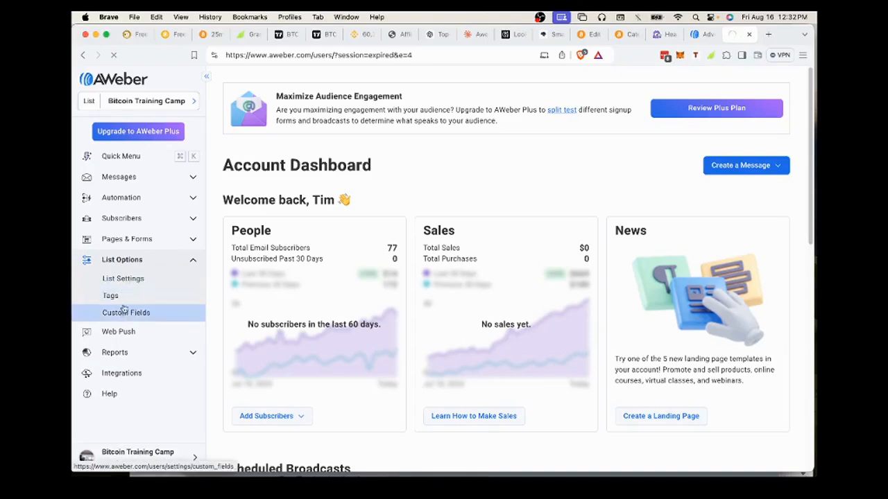
{"action": "left_click", "coordinate": [123, 278]}
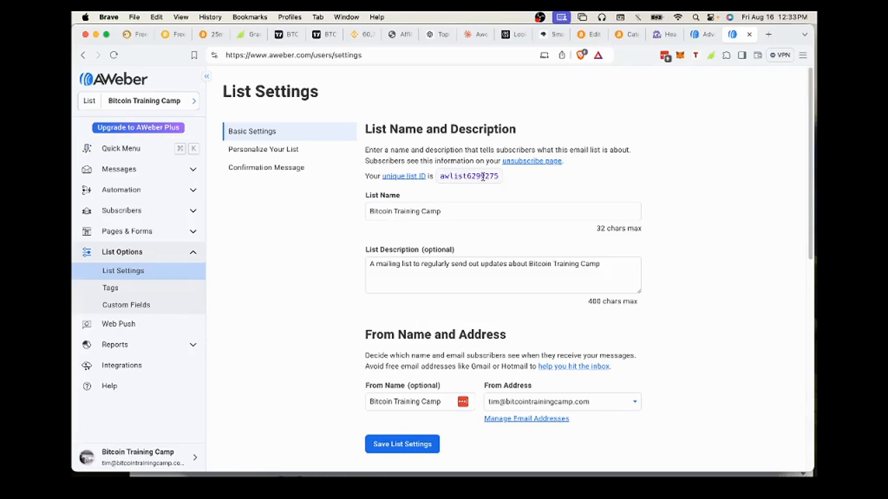
{"action": "left_click", "coordinate": [446, 212]}
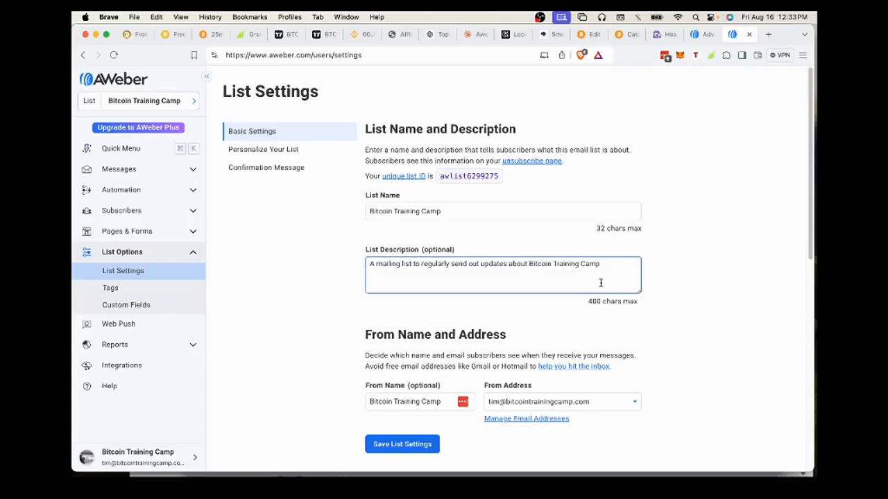
{"action": "scroll", "coordinate": [698, 314], "scroll_direction": "down", "scroll_amount": 3}
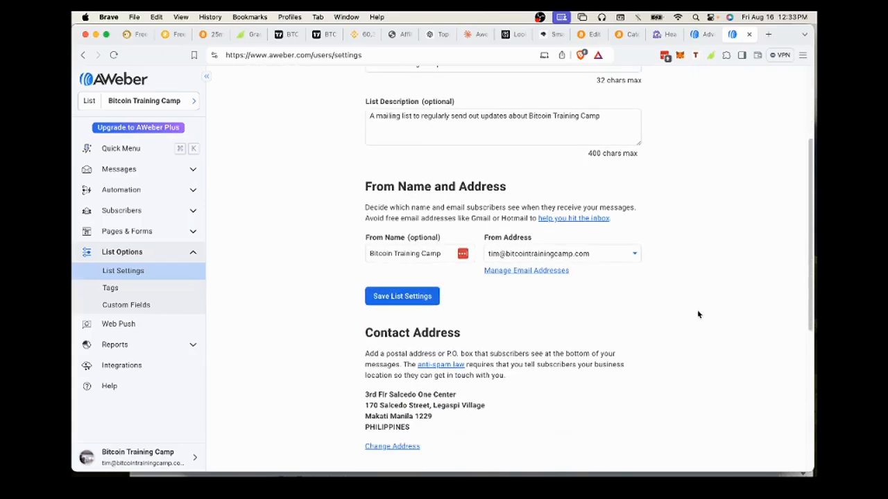
{"action": "scroll", "coordinate": [697, 315], "scroll_direction": "up", "scroll_amount": 2}
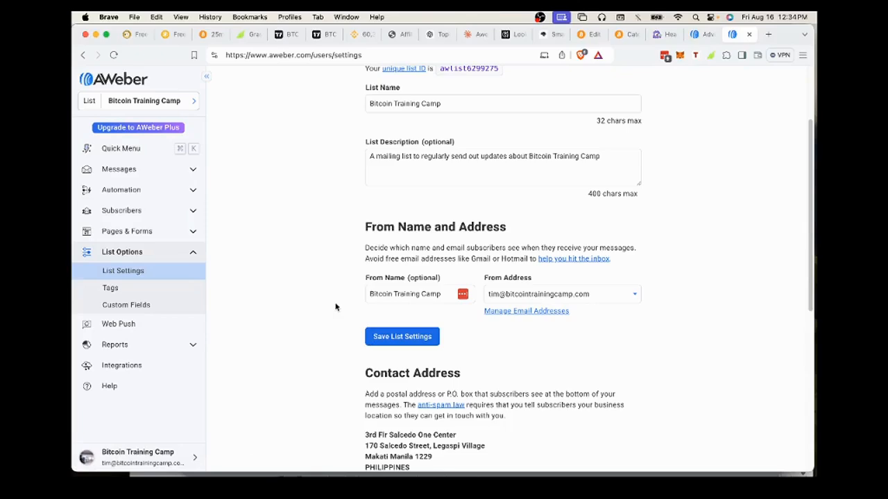
{"action": "scroll", "coordinate": [336, 307], "scroll_direction": "down", "scroll_amount": 1}
{"action": "scroll", "coordinate": [337, 308], "scroll_direction": "up", "scroll_amount": 4}
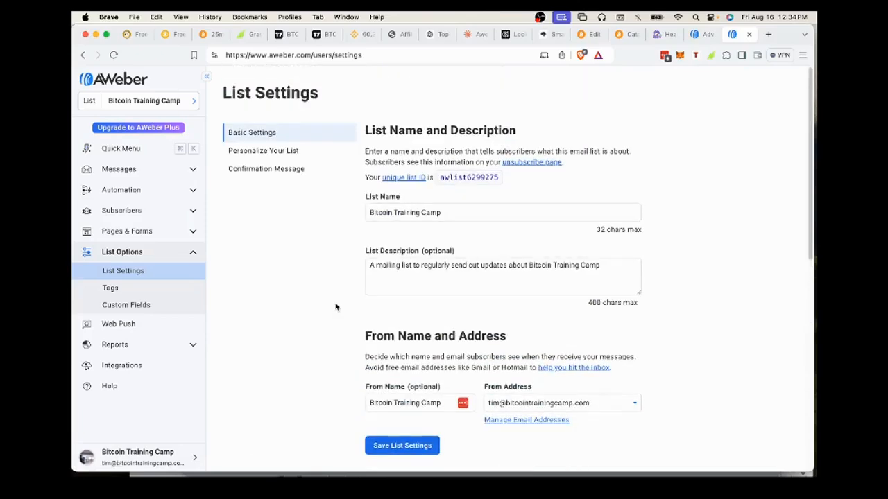
{"action": "left_click", "coordinate": [254, 151]}
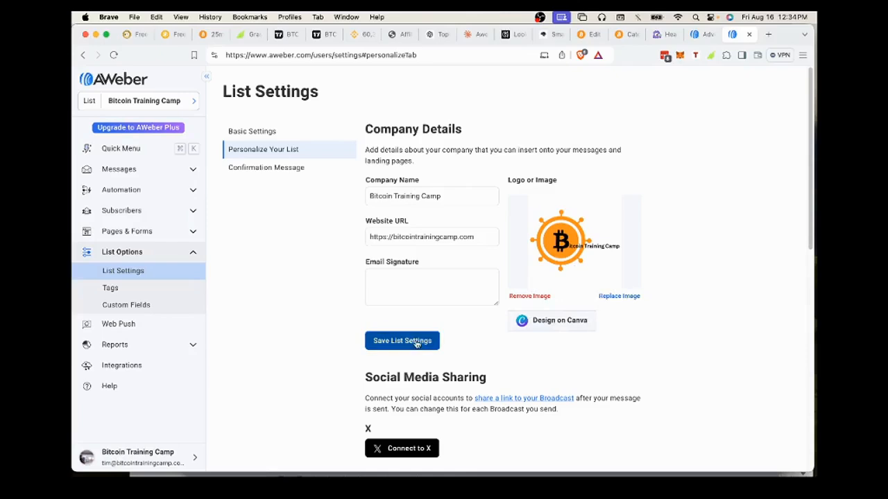
Step: Open the confirmation message settings and examine the approved subject lines and the message preview
{"action": "left_click", "coordinate": [264, 171]}
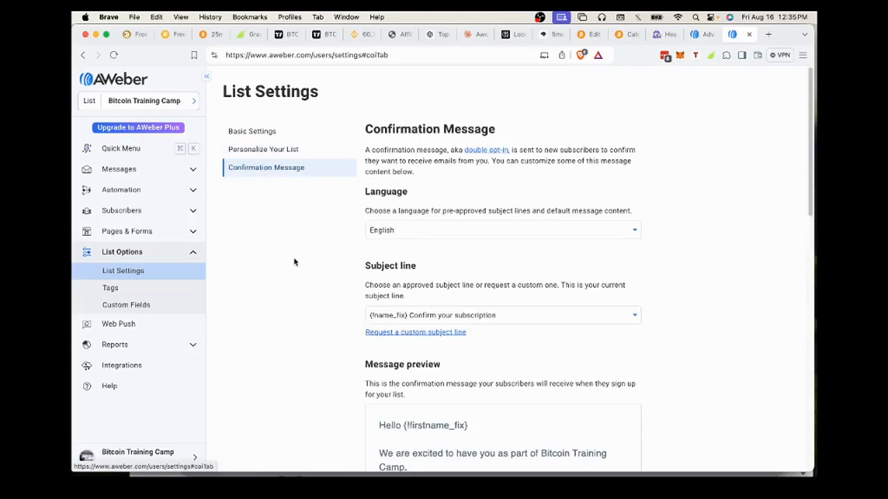
{"action": "scroll", "coordinate": [295, 263], "scroll_direction": "down", "scroll_amount": 3}
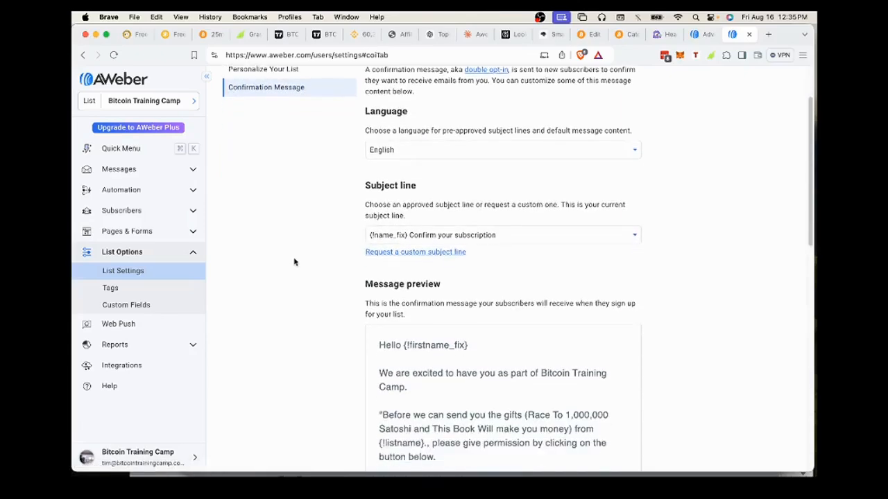
{"action": "scroll", "coordinate": [294, 262], "scroll_direction": "down", "scroll_amount": 1}
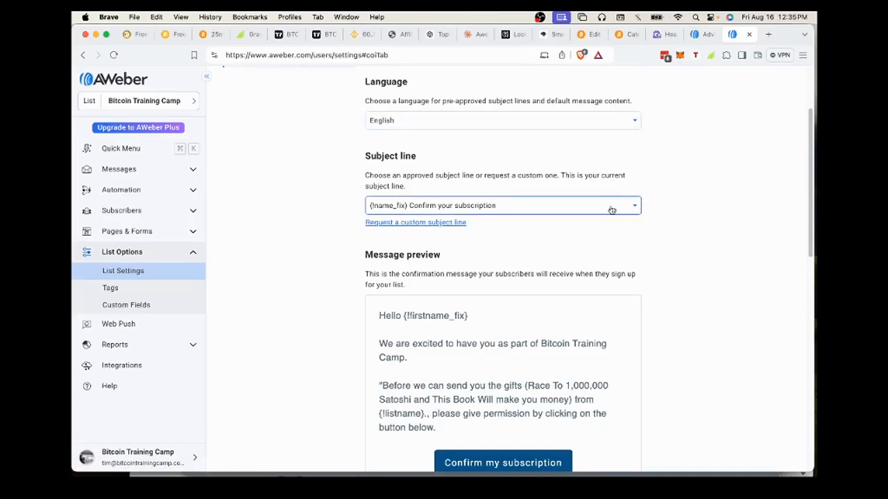
{"action": "left_click", "coordinate": [635, 206]}
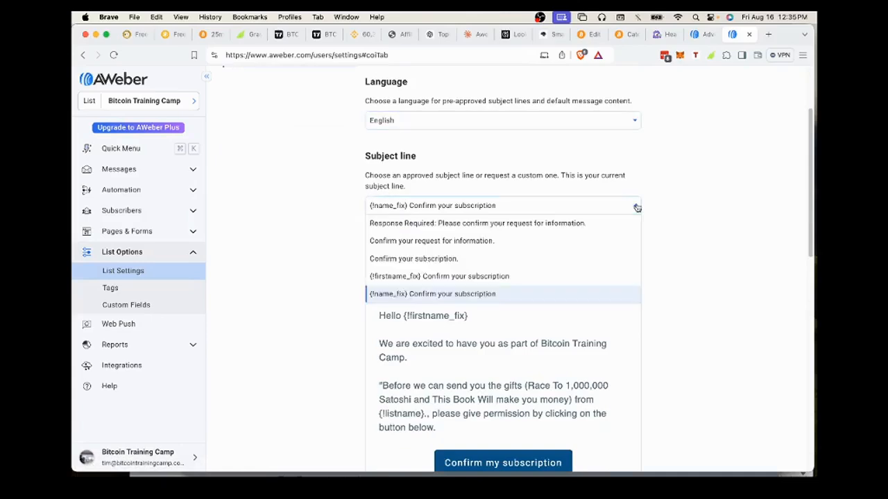
{"action": "left_click", "coordinate": [690, 204]}
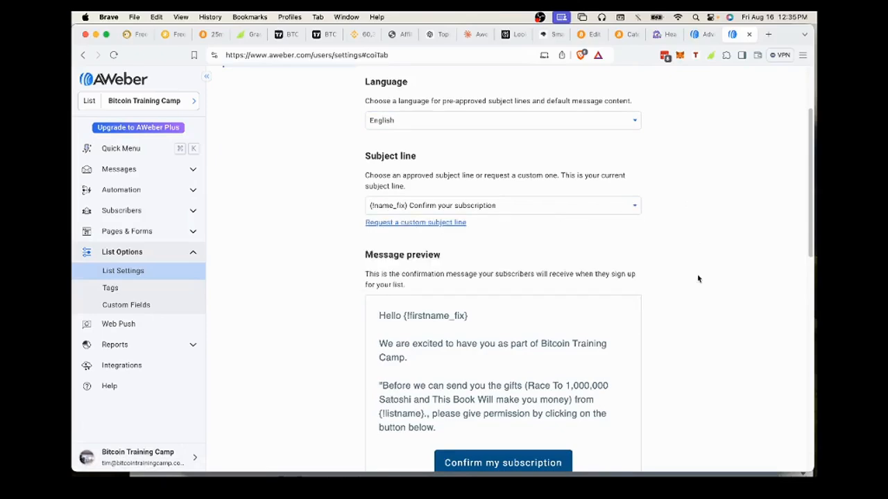
{"action": "scroll", "coordinate": [698, 279], "scroll_direction": "down", "scroll_amount": 3}
{"action": "scroll", "coordinate": [699, 279], "scroll_direction": "down", "scroll_amount": 1}
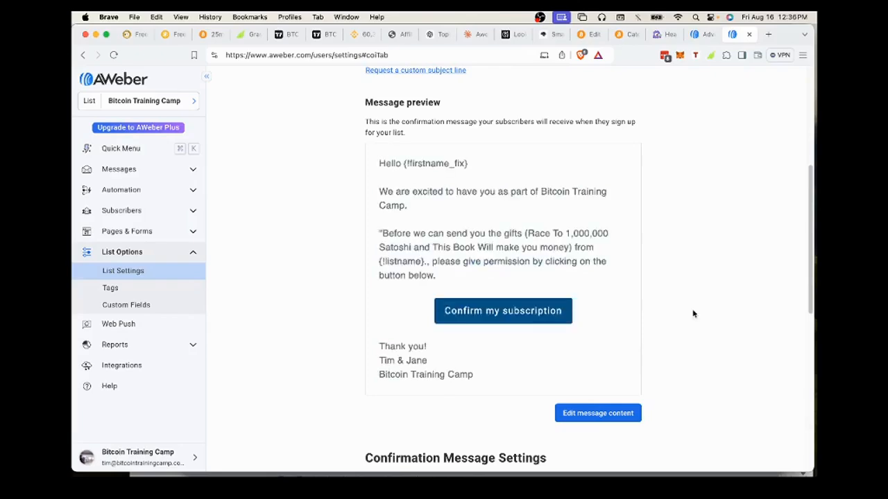
Step: Check the confirmation sending options and the custom success page URL, and save all settings
{"action": "scroll", "coordinate": [692, 315], "scroll_direction": "down", "scroll_amount": 5}
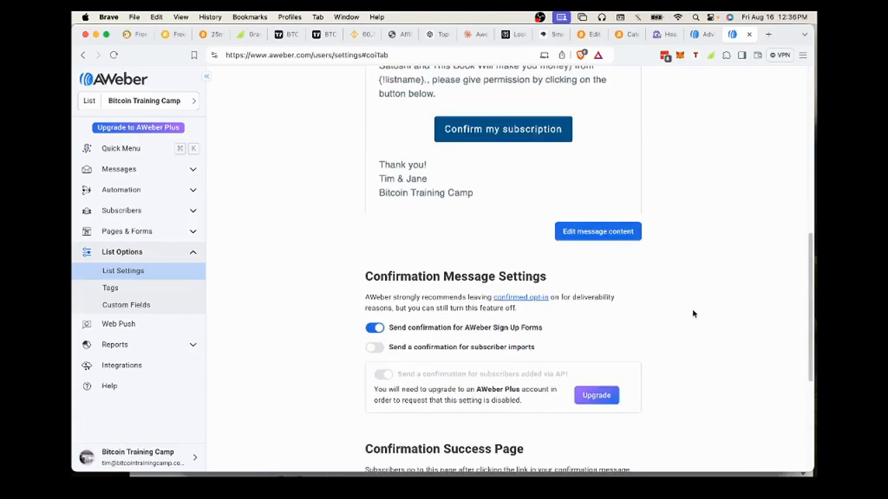
{"action": "scroll", "coordinate": [692, 314], "scroll_direction": "down", "scroll_amount": 5}
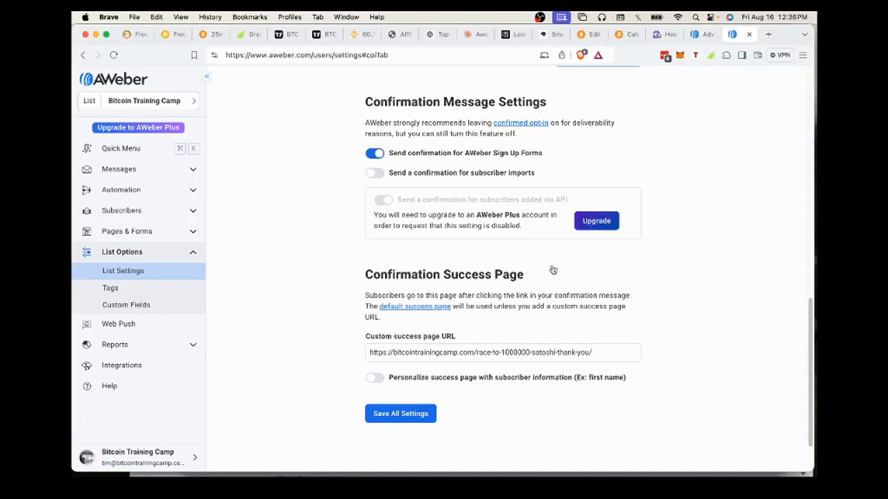
{"action": "left_click", "coordinate": [572, 351]}
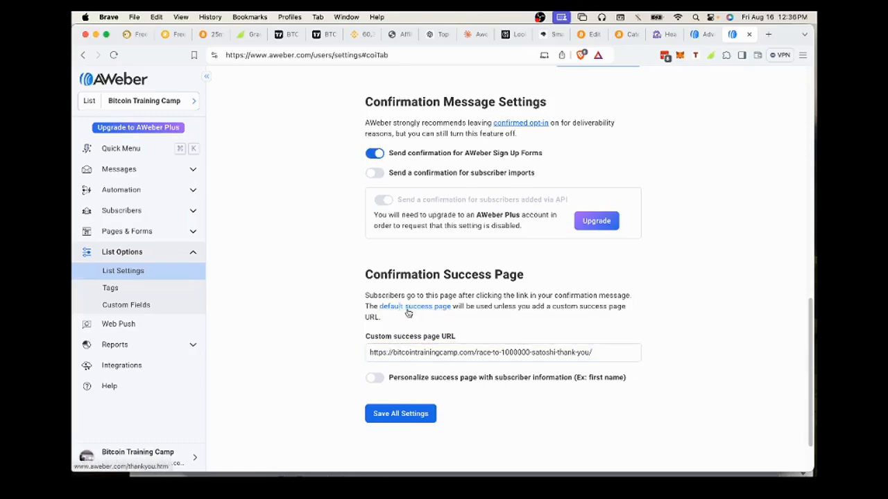
{"action": "left_click", "coordinate": [444, 352]}
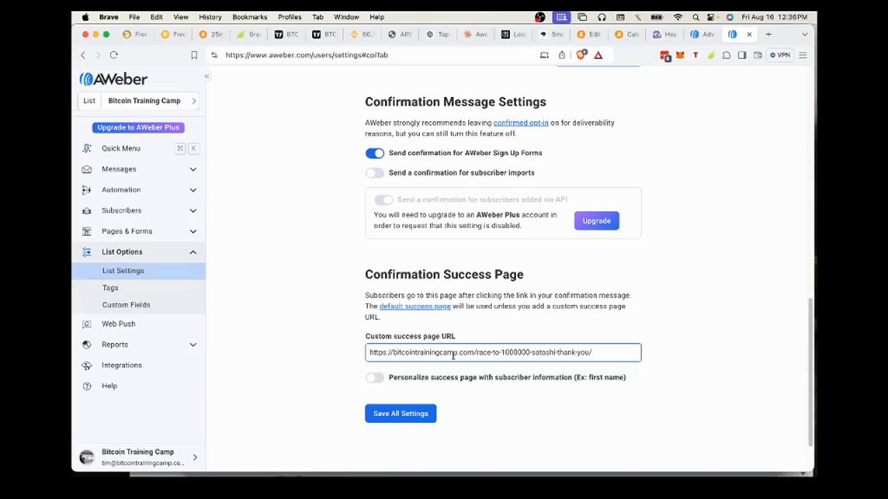
{"action": "left_click", "coordinate": [414, 410]}
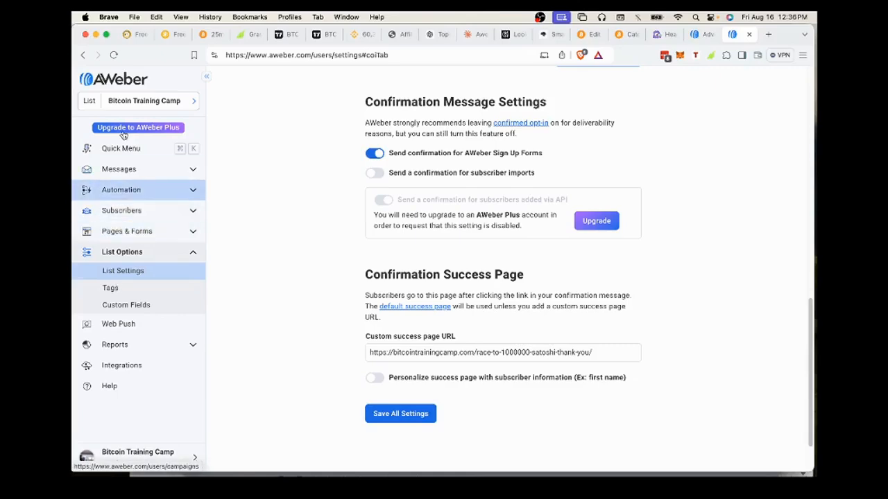
Step: Open the list's sign up forms and start a new form intended for the website
{"action": "left_click", "coordinate": [121, 234]}
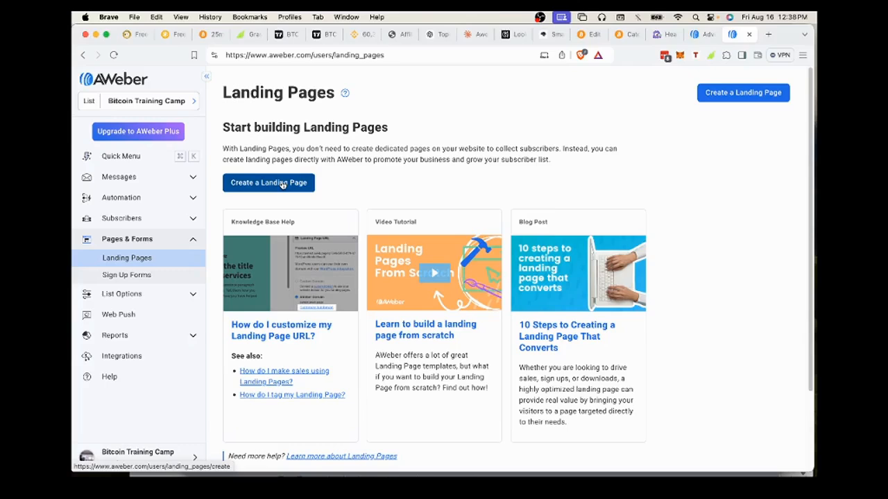
{"action": "left_click", "coordinate": [122, 276]}
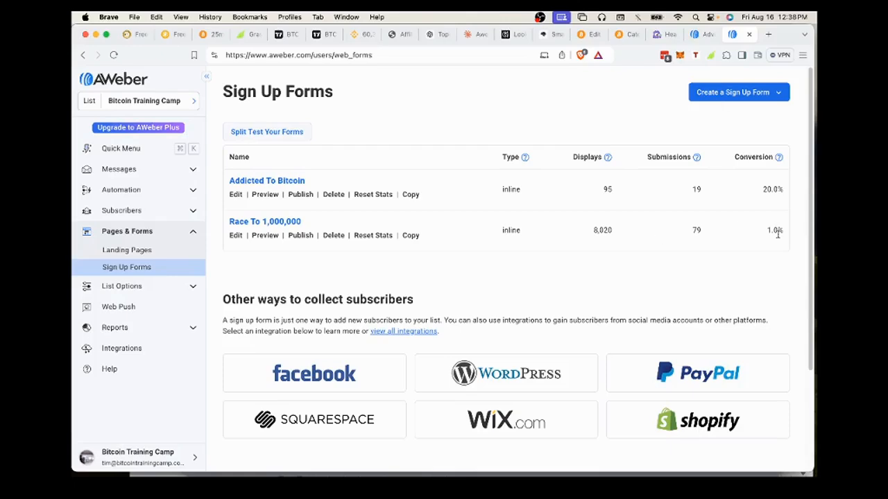
{"action": "left_click", "coordinate": [713, 94]}
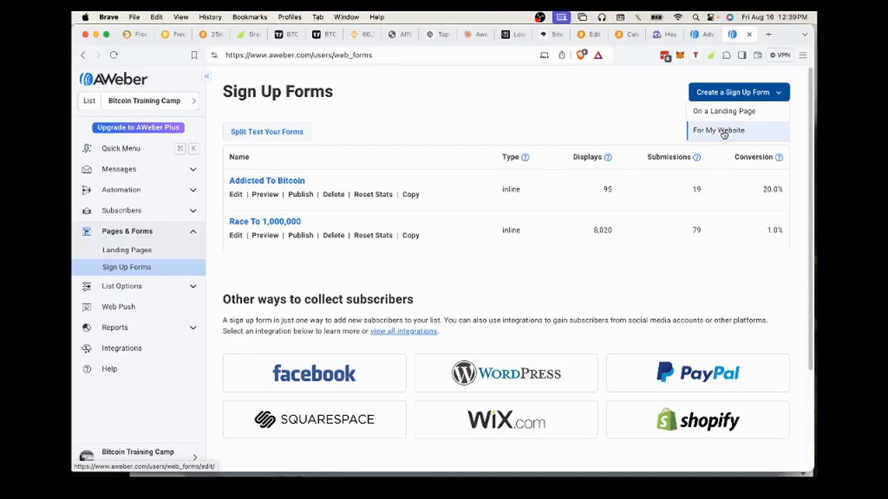
{"action": "left_click", "coordinate": [723, 134]}
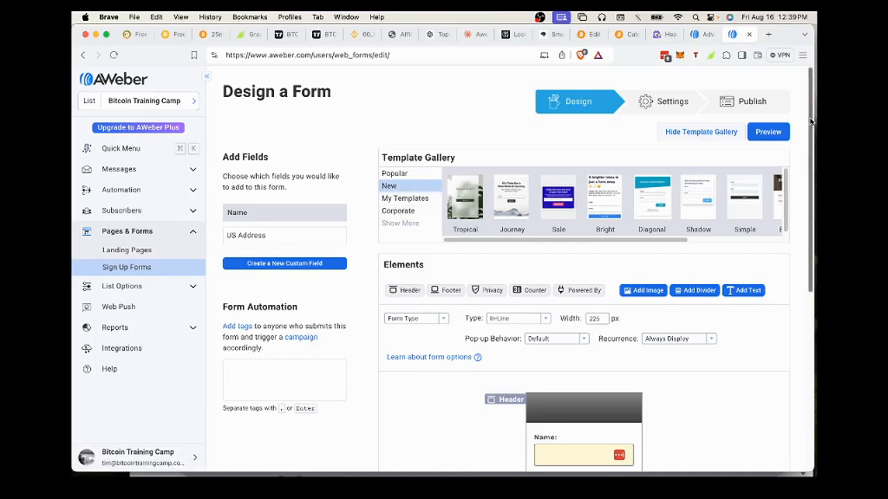
Step: Widen the sign up form to about 355 px and look at its header text editor without adding text
{"action": "left_click_drag", "start_coordinate": [810, 121], "coordinate": [817, 206]}
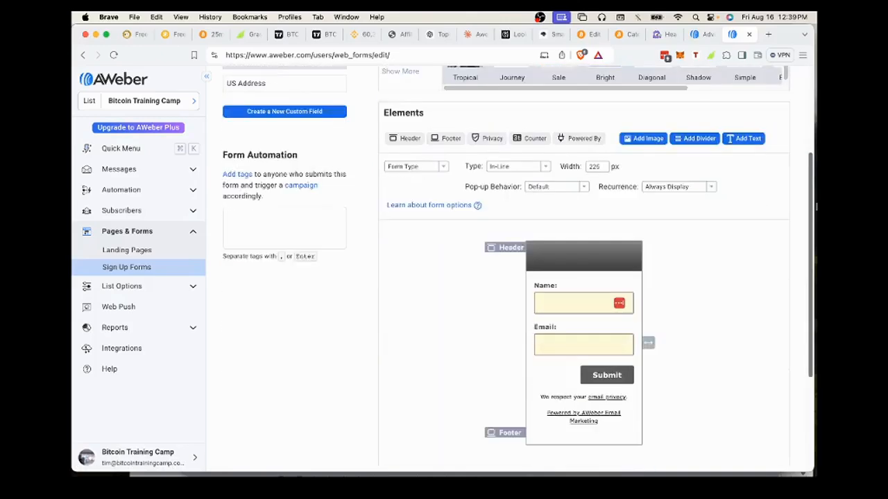
{"action": "scroll", "coordinate": [759, 253], "scroll_direction": "down", "scroll_amount": 2}
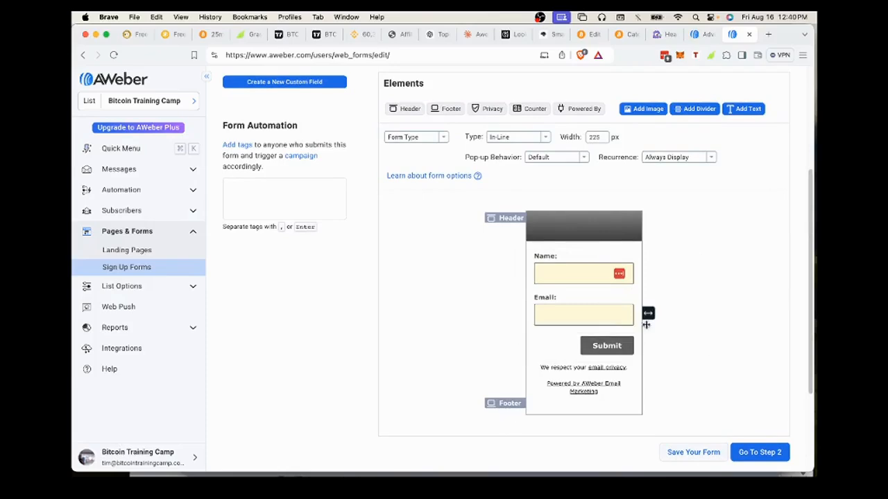
{"action": "left_click_drag", "start_coordinate": [648, 313], "coordinate": [717, 309]}
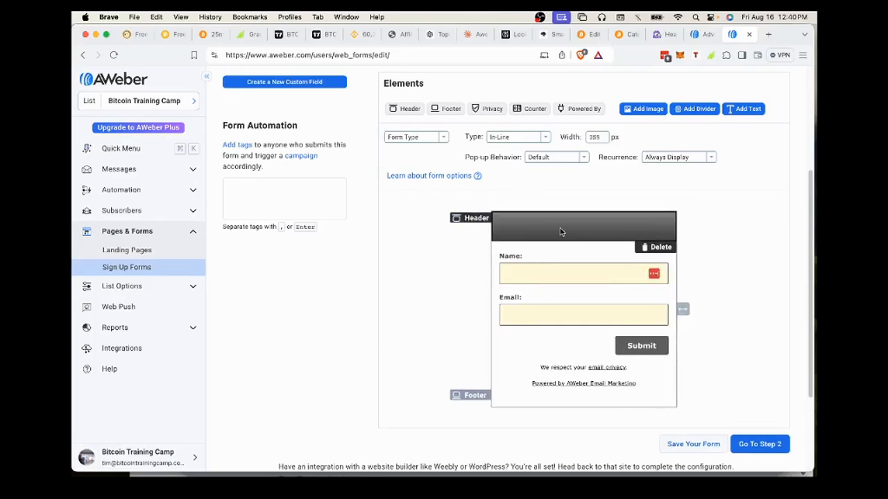
{"action": "left_click", "coordinate": [562, 233]}
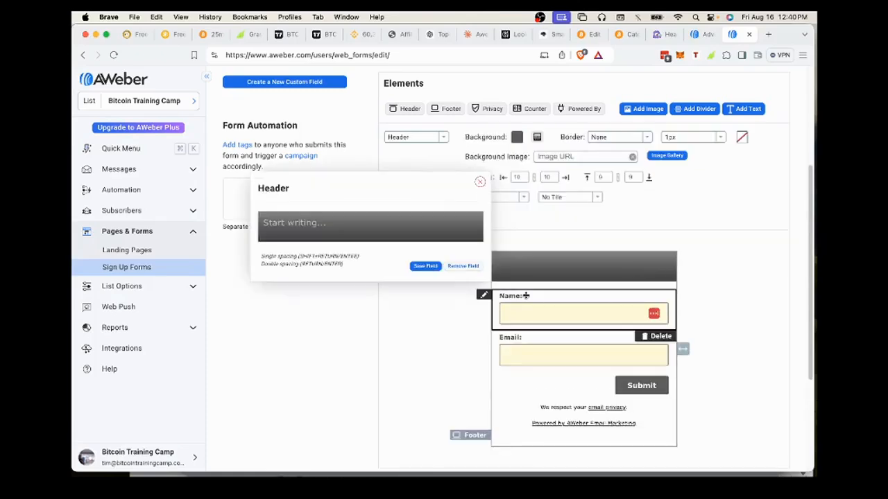
{"action": "left_click", "coordinate": [480, 182]}
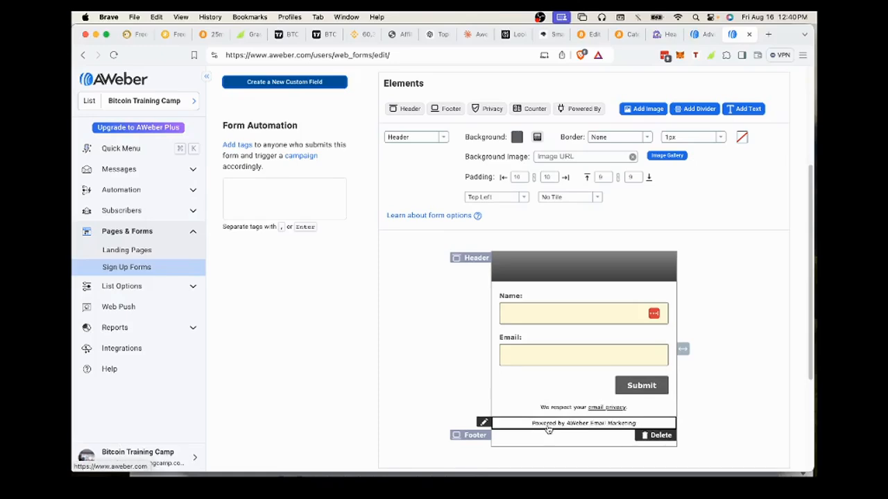
Step: Remove the "Powered by AWeber Email Marketing" line from the form and save the form
{"action": "left_click", "coordinate": [660, 440]}
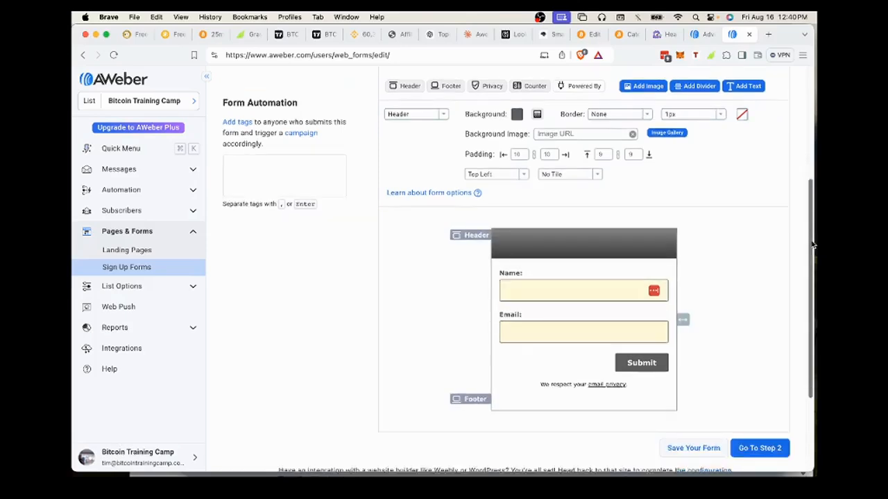
{"action": "scroll", "coordinate": [812, 231], "scroll_direction": "down", "scroll_amount": 2}
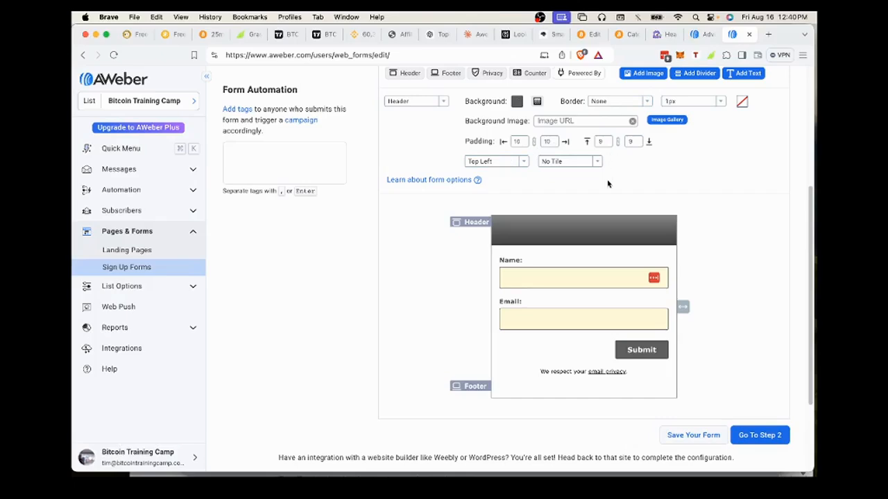
{"action": "left_click", "coordinate": [692, 436]}
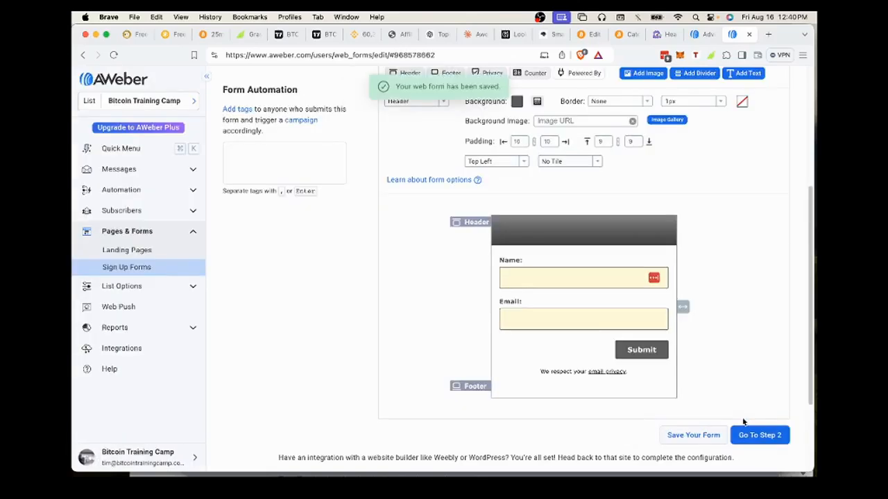
Step: Continue to the sign up form's settings and choose Custom Page as the thank you page, leaving its URL unset
{"action": "left_click", "coordinate": [757, 437]}
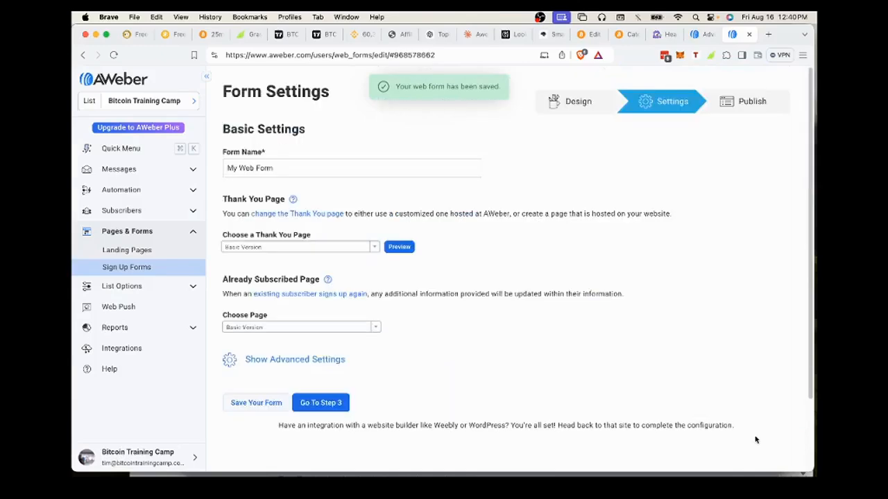
{"action": "left_click", "coordinate": [281, 168]}
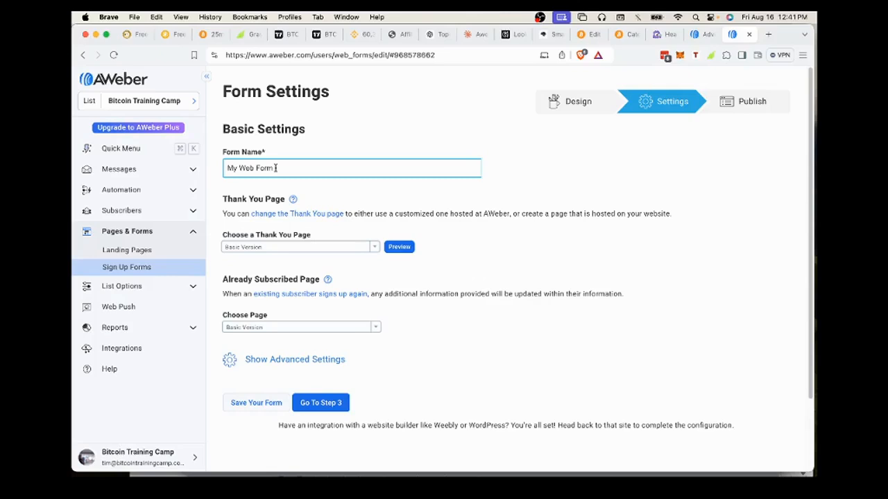
{"action": "left_click", "coordinate": [259, 247]}
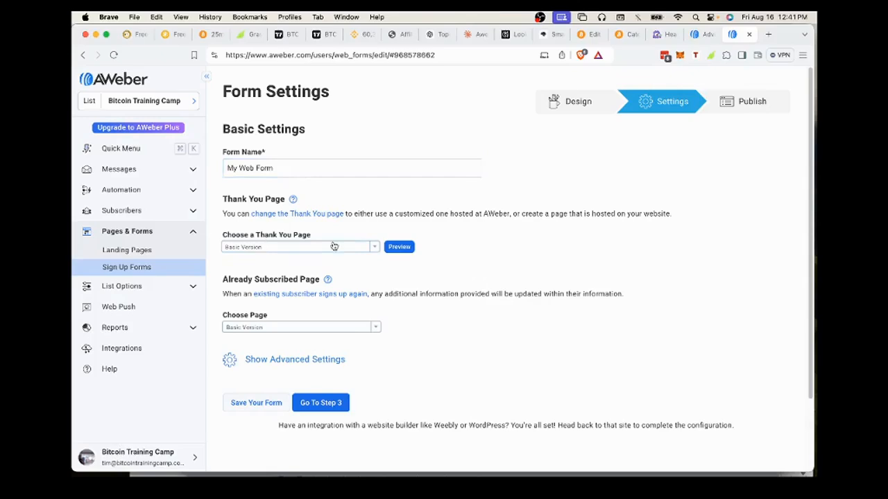
{"action": "left_click", "coordinate": [375, 248]}
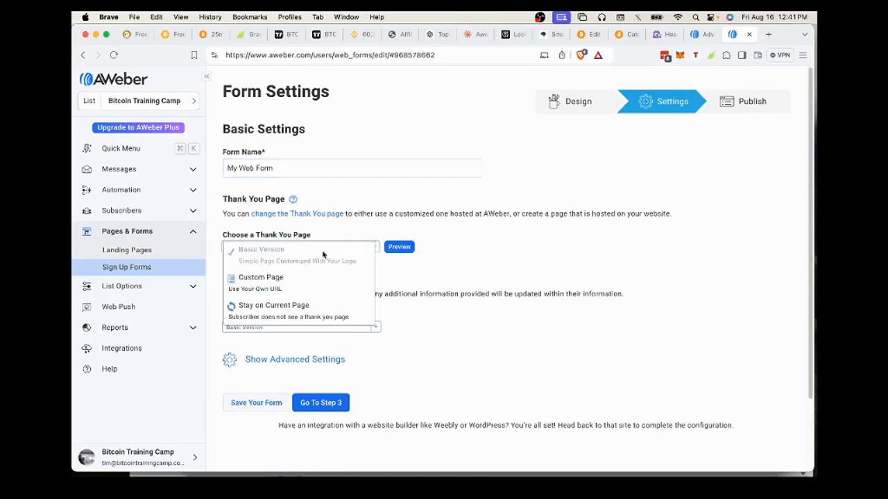
{"action": "left_click", "coordinate": [277, 286]}
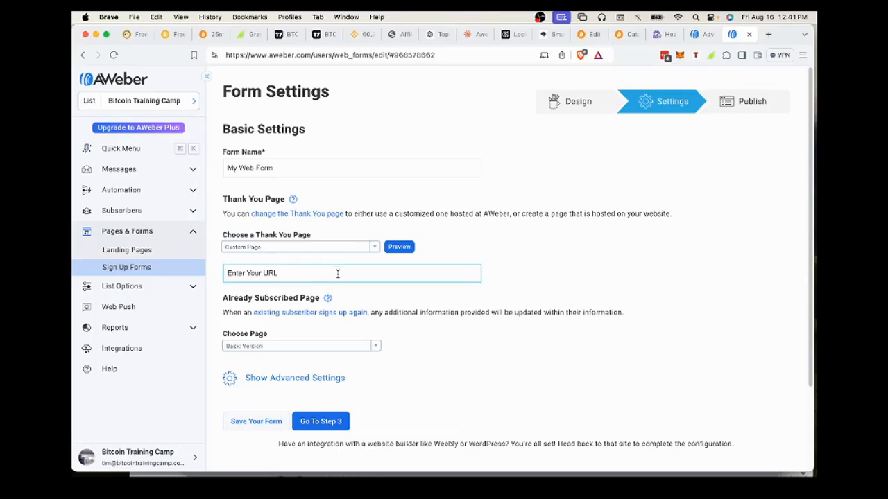
Step: Check the page options for already subscribed visitors, keep Basic Version, and save the form
{"action": "left_click", "coordinate": [376, 346]}
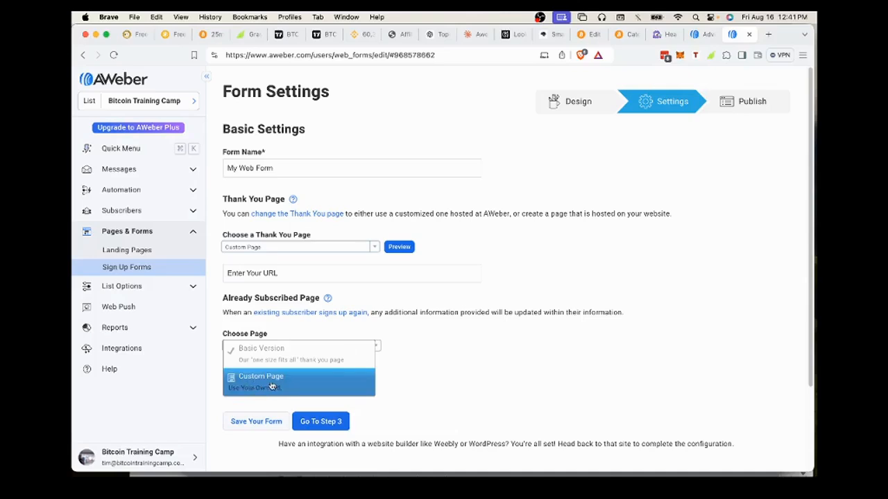
{"action": "left_click", "coordinate": [437, 364]}
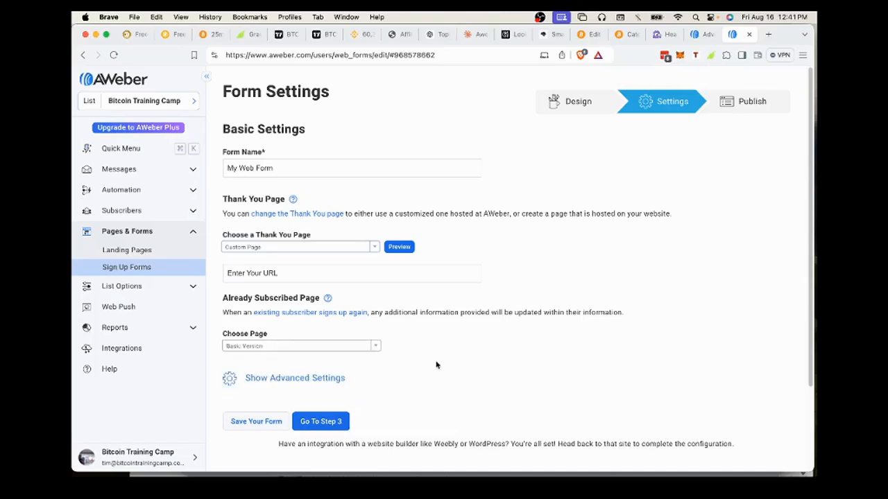
{"action": "left_click", "coordinate": [240, 430]}
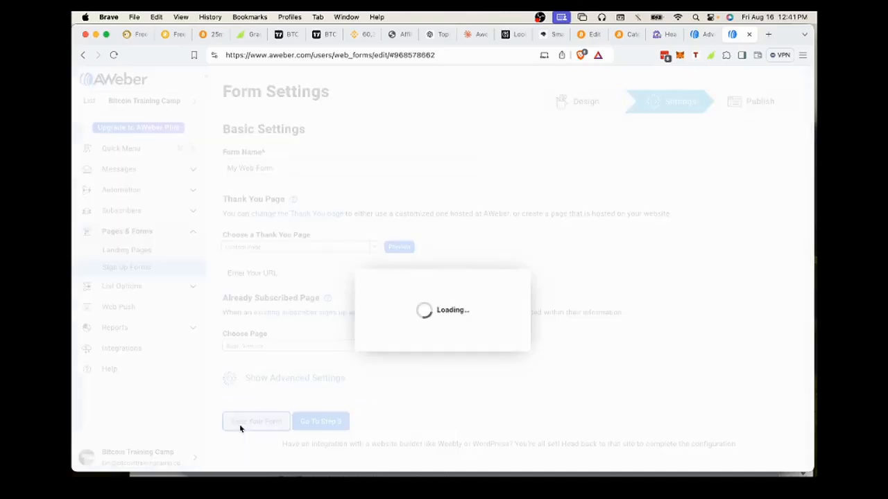
Step: Go on to publishing, choose to install the form yourself, and copy its whole JavaScript snippet
{"action": "left_click", "coordinate": [313, 423]}
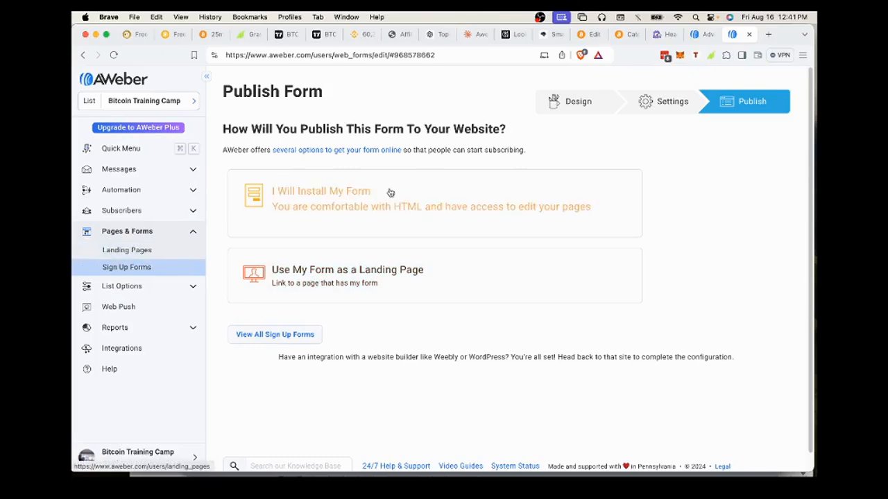
{"action": "left_click", "coordinate": [347, 206]}
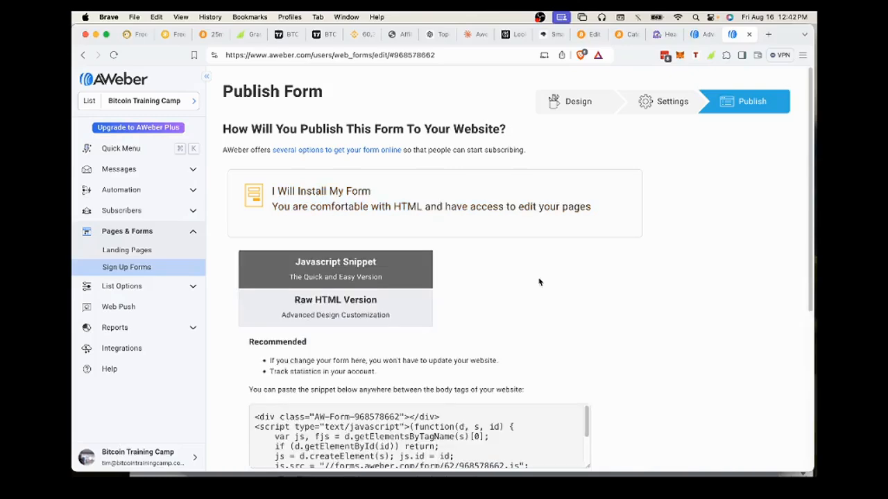
{"action": "scroll", "coordinate": [539, 282], "scroll_direction": "down", "scroll_amount": 5}
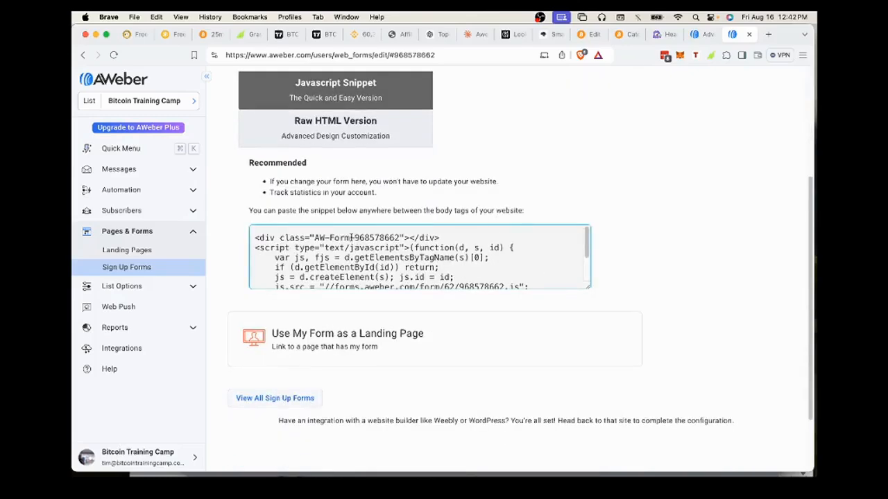
{"action": "left_click", "coordinate": [308, 240]}
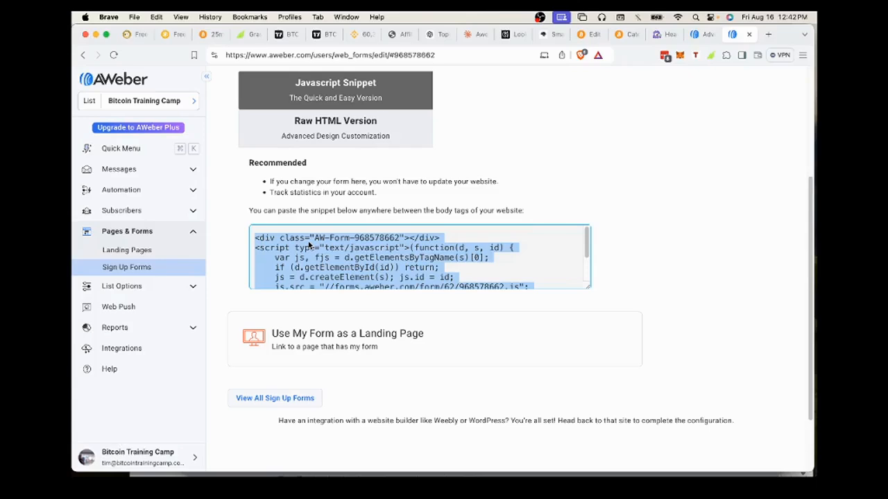
{"action": "right_click", "coordinate": [308, 245]}
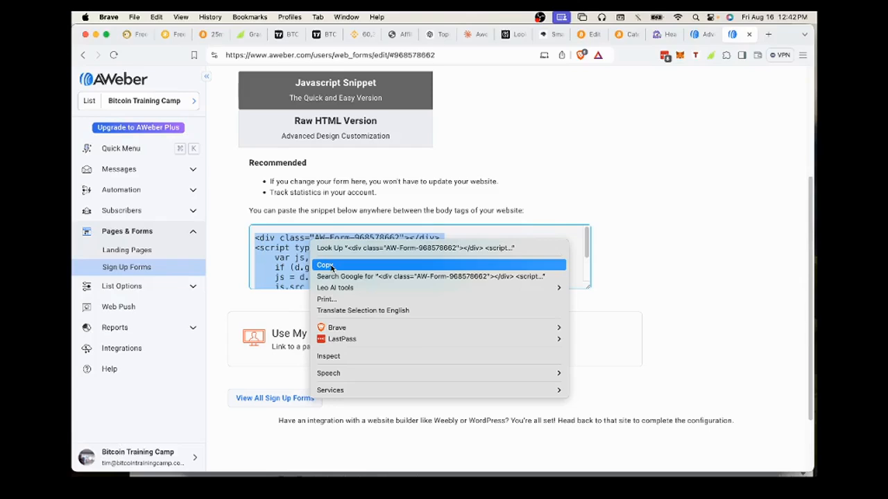
{"action": "left_click", "coordinate": [624, 169]}
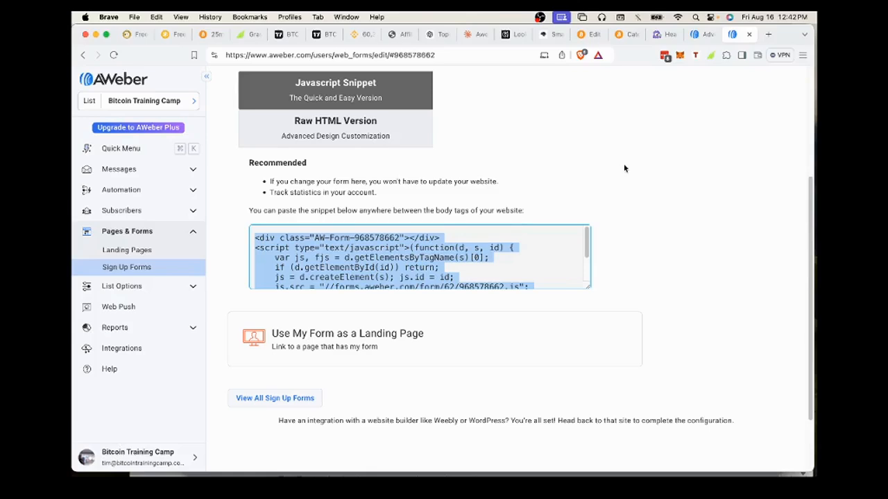
Step: Open the Race To 1,000,000 Satoshi campaign from the list's automations and select its Day 1 message
{"action": "left_click", "coordinate": [156, 233]}
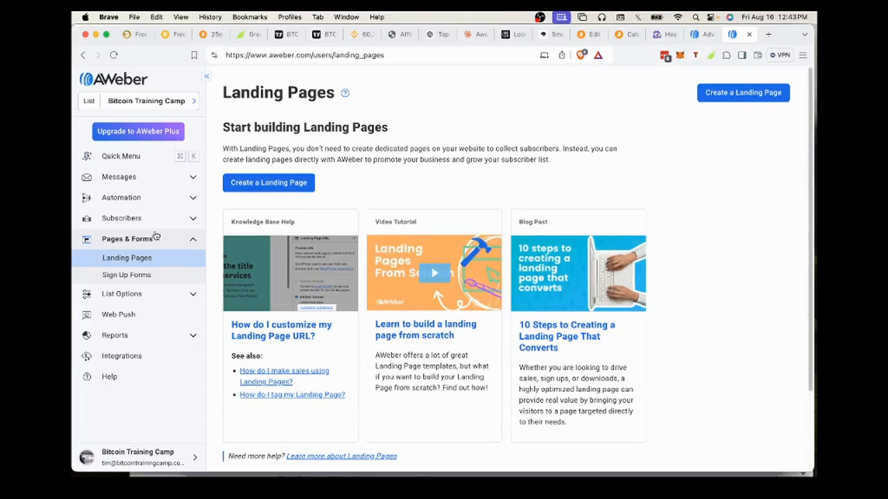
{"action": "left_click", "coordinate": [122, 198]}
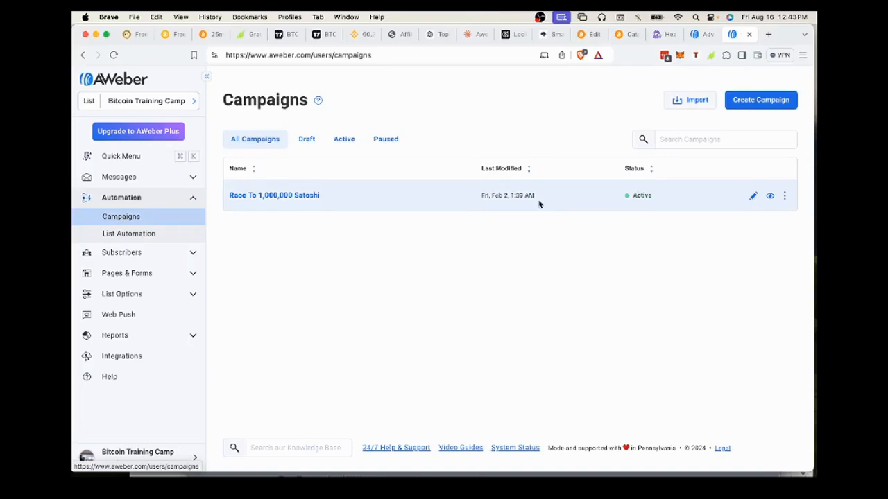
{"action": "left_click", "coordinate": [309, 197]}
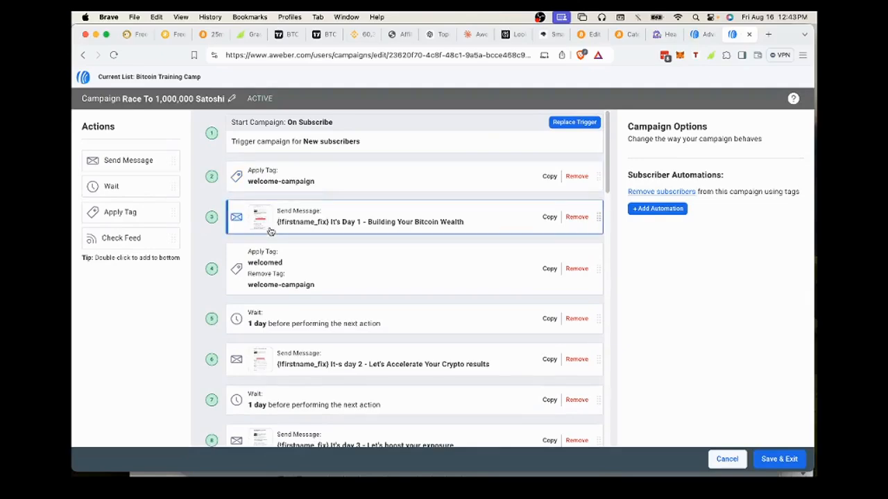
{"action": "left_click", "coordinate": [335, 220]}
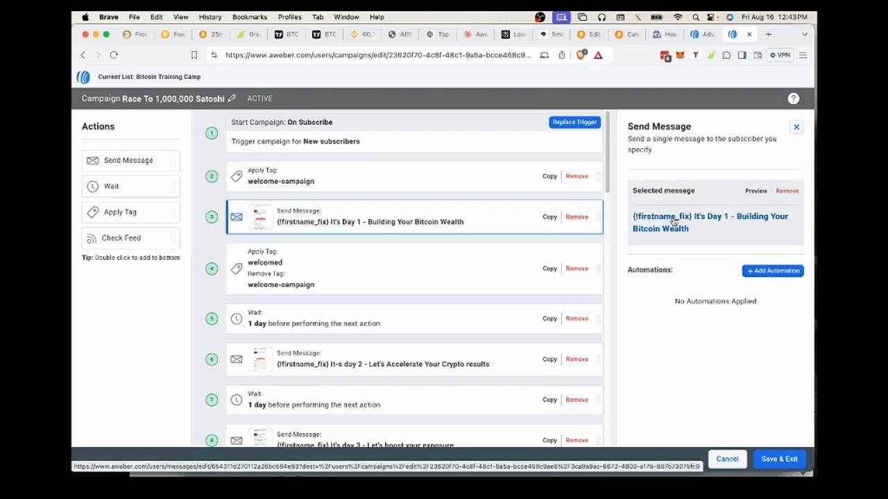
Step: Open the Day 1 message for editing, read it through to the book images, and save and exit it
{"action": "left_click", "coordinate": [673, 221]}
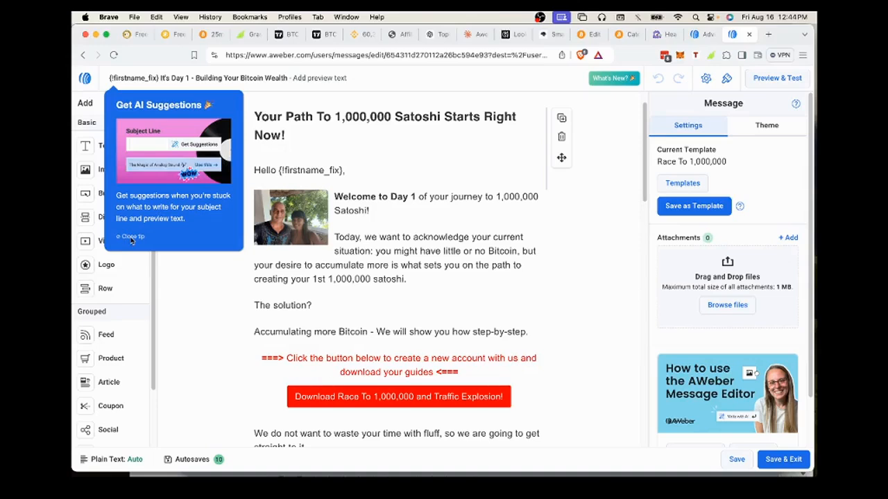
{"action": "left_click", "coordinate": [132, 237]}
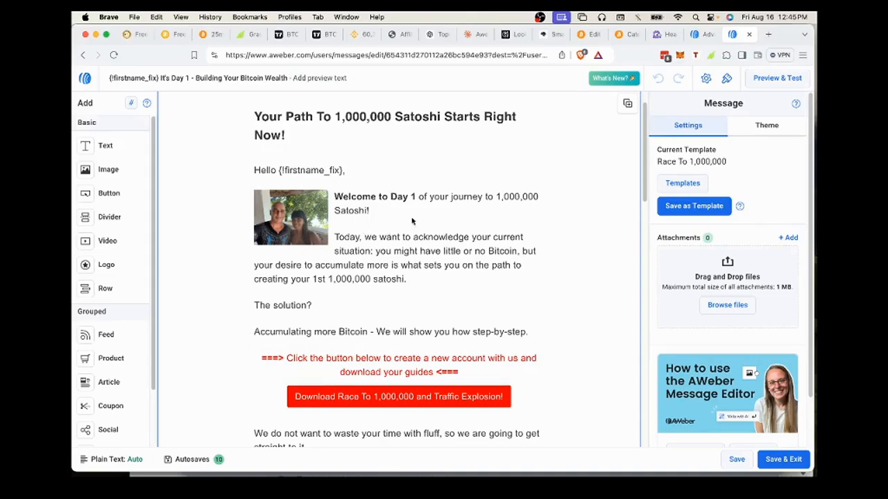
{"action": "scroll", "coordinate": [410, 283], "scroll_direction": "down", "scroll_amount": 5}
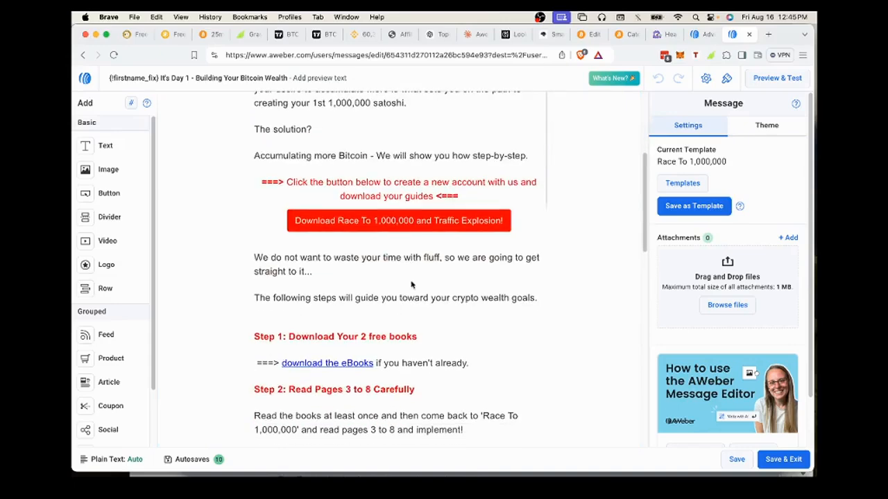
{"action": "scroll", "coordinate": [411, 285], "scroll_direction": "down", "scroll_amount": 7}
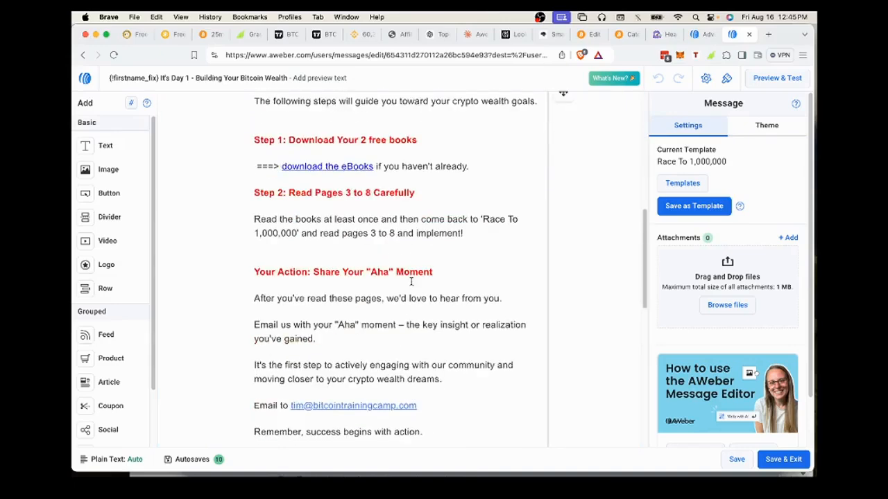
{"action": "scroll", "coordinate": [411, 281], "scroll_direction": "up", "scroll_amount": 5}
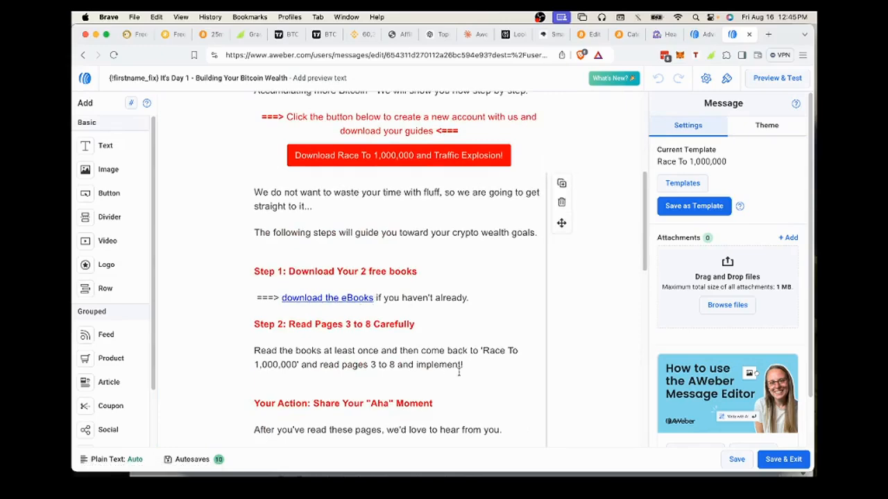
{"action": "scroll", "coordinate": [459, 370], "scroll_direction": "down", "scroll_amount": 4}
{"action": "scroll", "coordinate": [459, 372], "scroll_direction": "down", "scroll_amount": 3}
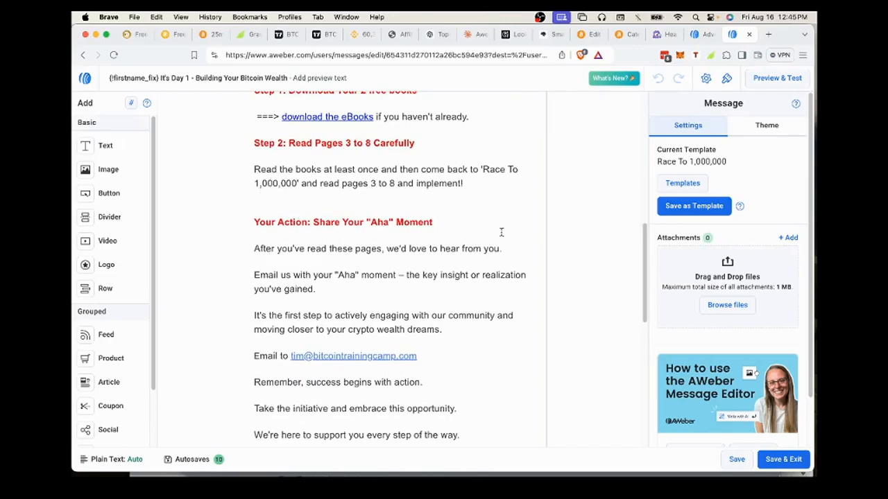
{"action": "scroll", "coordinate": [501, 233], "scroll_direction": "down", "scroll_amount": 2}
{"action": "scroll", "coordinate": [451, 317], "scroll_direction": "down", "scroll_amount": 5}
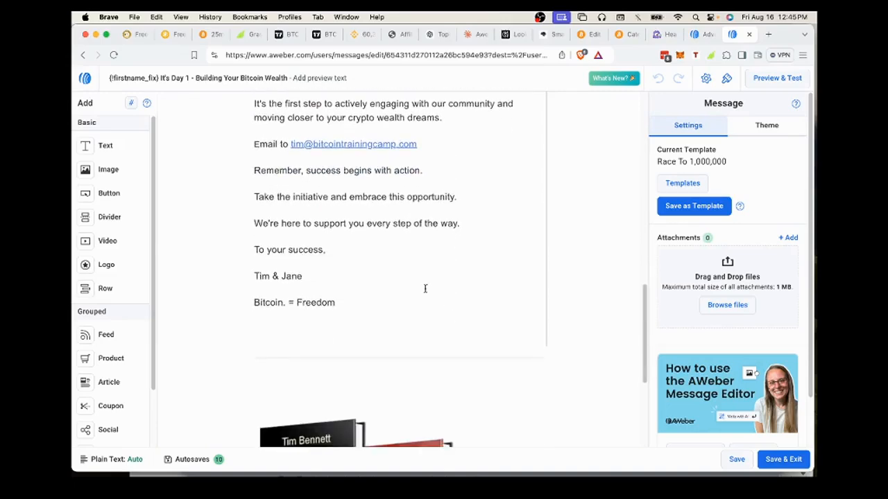
{"action": "scroll", "coordinate": [425, 290], "scroll_direction": "down", "scroll_amount": 6}
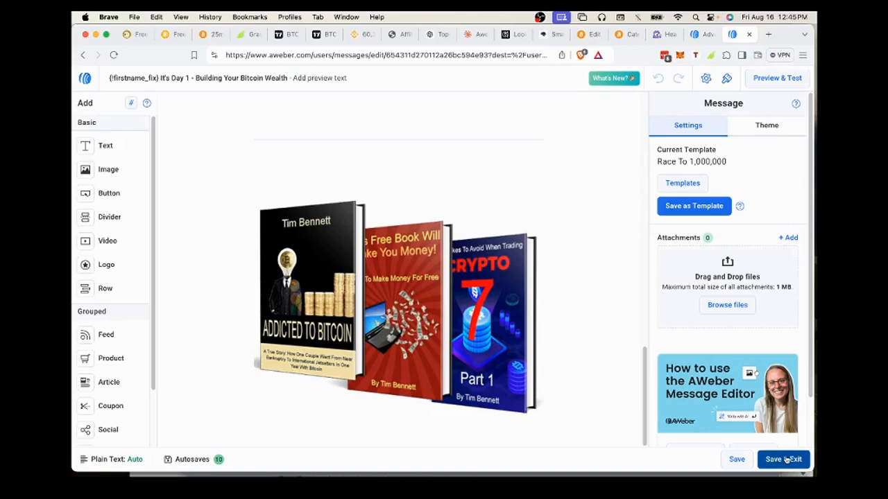
{"action": "left_click", "coordinate": [786, 460]}
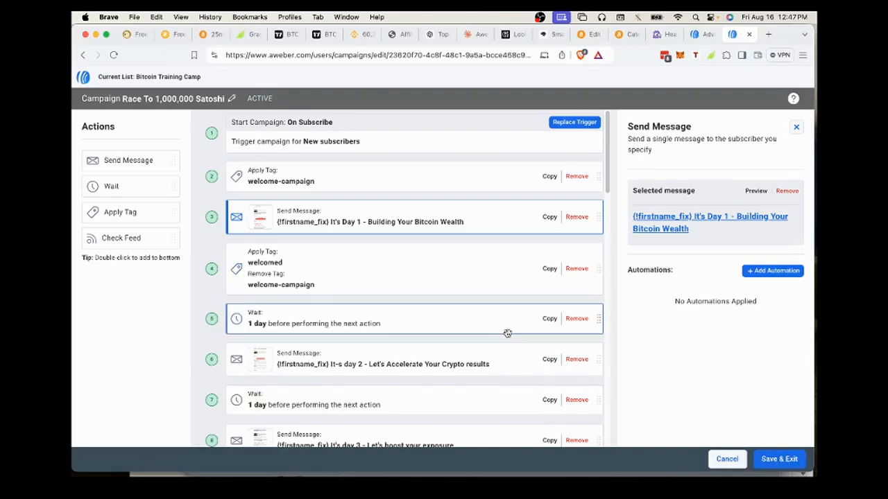
Step: Look through the campaign's sequence of daily messages and waits, and save and exit the campaign
{"action": "scroll", "coordinate": [508, 334], "scroll_direction": "down", "scroll_amount": 10}
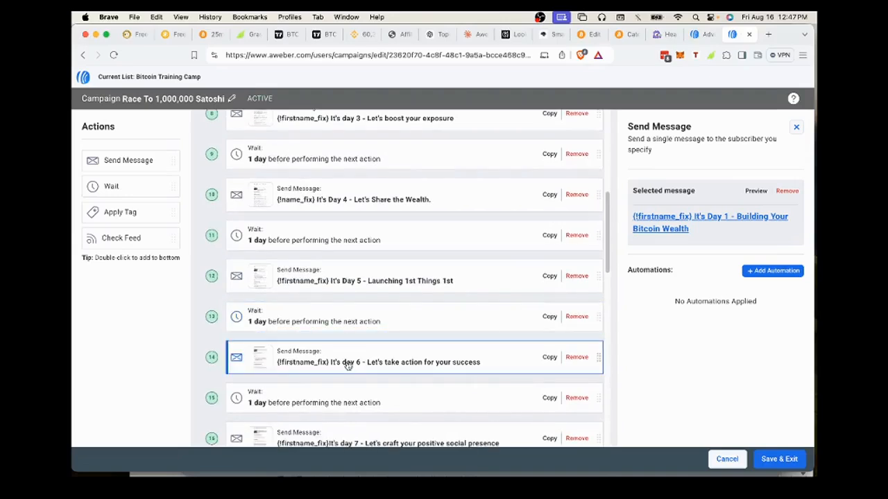
{"action": "scroll", "coordinate": [348, 366], "scroll_direction": "down", "scroll_amount": 4}
{"action": "scroll", "coordinate": [353, 359], "scroll_direction": "down", "scroll_amount": 5}
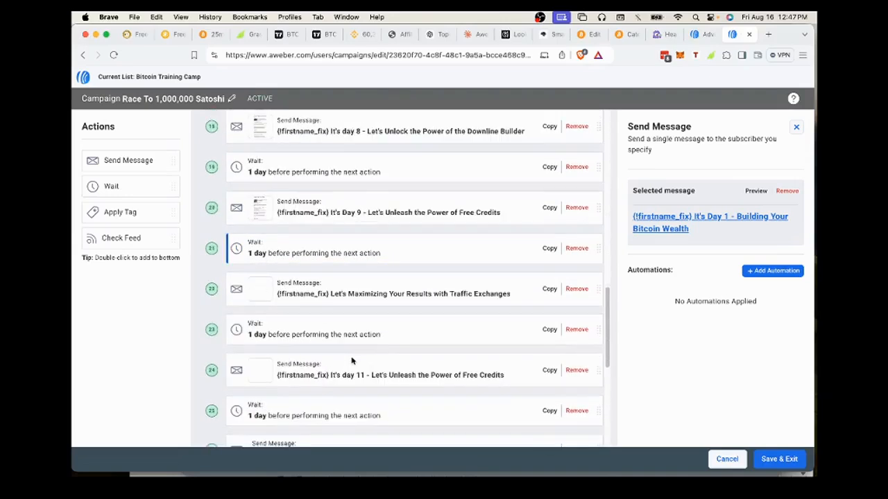
{"action": "scroll", "coordinate": [351, 360], "scroll_direction": "down", "scroll_amount": 5}
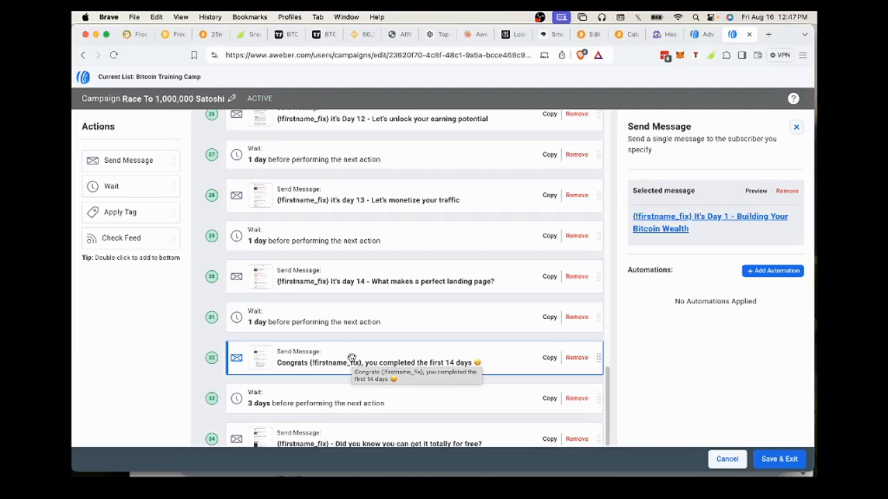
{"action": "left_click", "coordinate": [774, 461]}
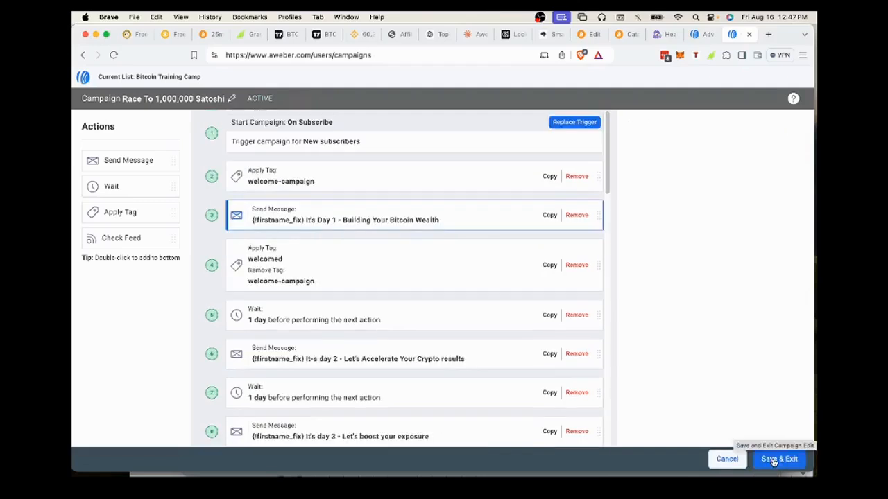
{"action": "left_click", "coordinate": [775, 460]}
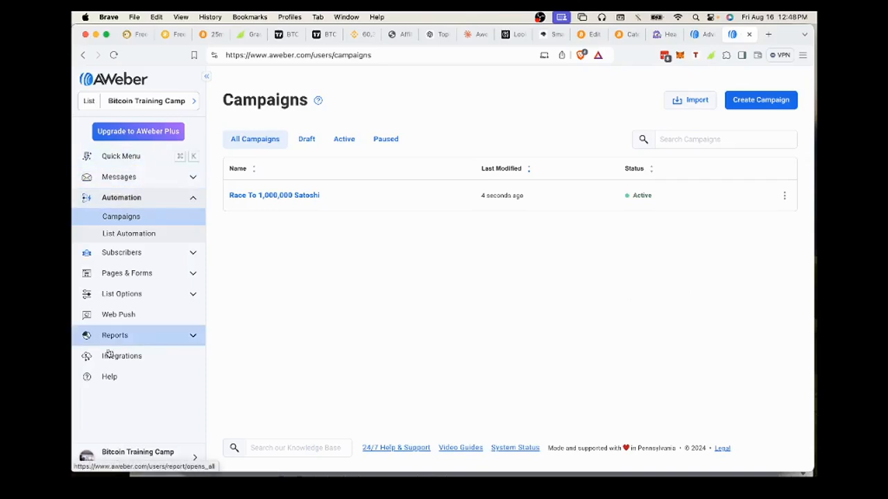
Step: Open the list's subscribers and look through their names, subscription status and sign up dates
{"action": "left_click", "coordinate": [122, 254]}
{"action": "left_click", "coordinate": [159, 259]}
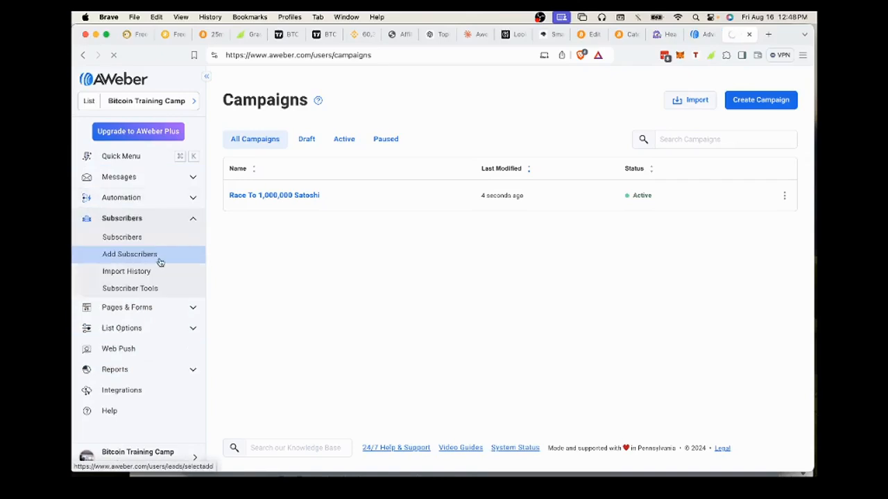
{"action": "left_click", "coordinate": [122, 237]}
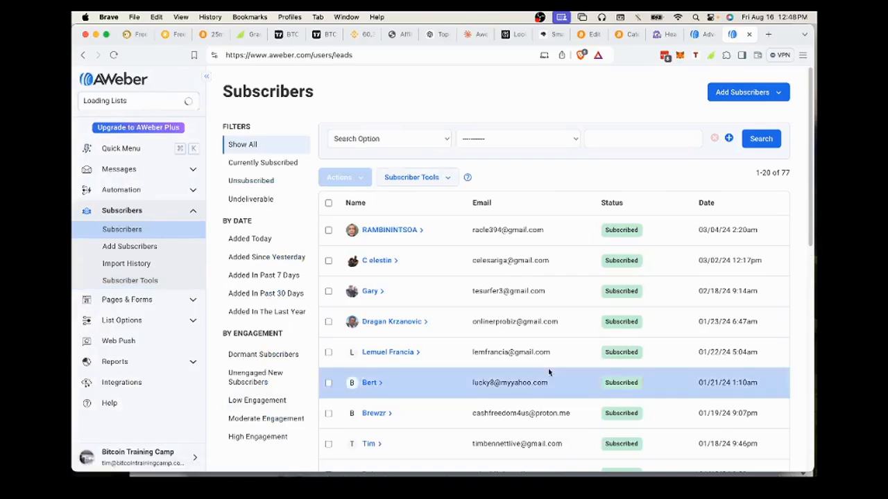
{"action": "scroll", "coordinate": [548, 372], "scroll_direction": "down", "scroll_amount": 5}
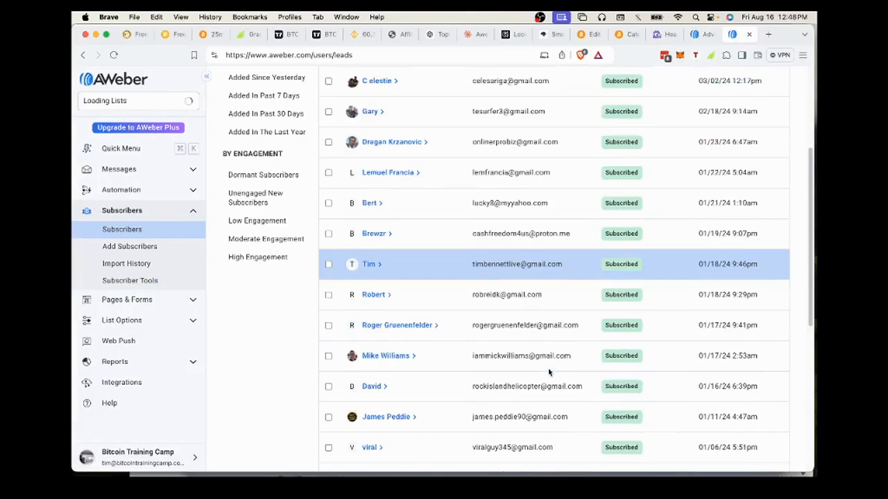
{"action": "scroll", "coordinate": [548, 372], "scroll_direction": "down", "scroll_amount": 8}
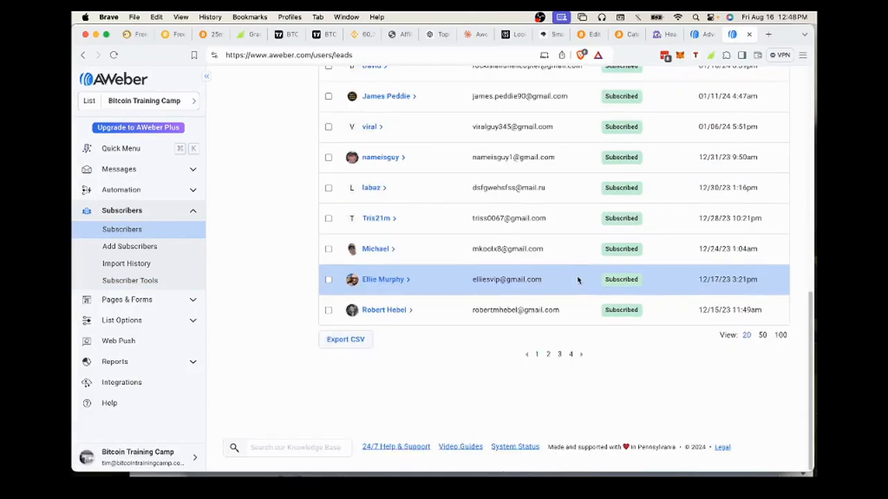
{"action": "scroll", "coordinate": [555, 243], "scroll_direction": "up", "scroll_amount": 3}
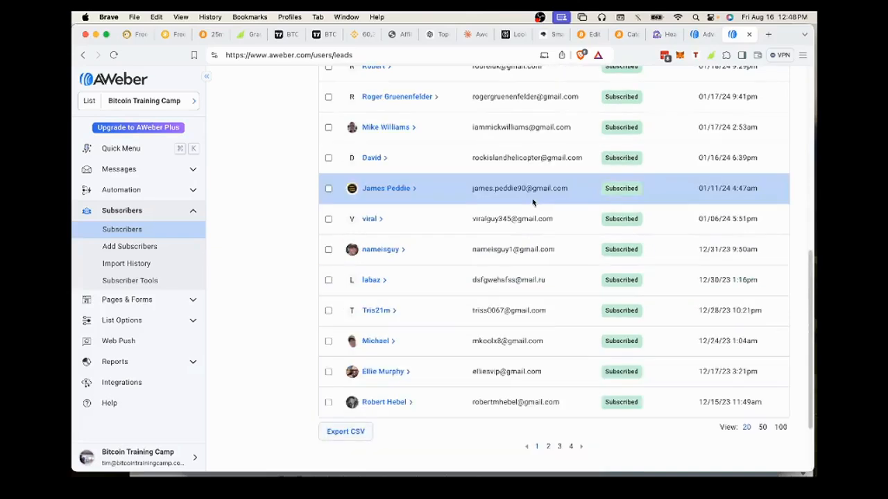
{"action": "scroll", "coordinate": [533, 202], "scroll_direction": "up", "scroll_amount": 10}
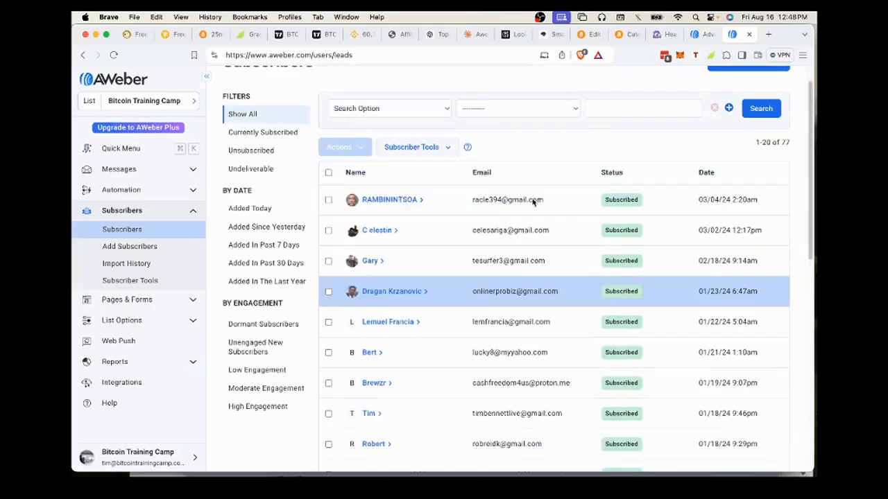
{"action": "scroll", "coordinate": [533, 201], "scroll_direction": "up", "scroll_amount": 1}
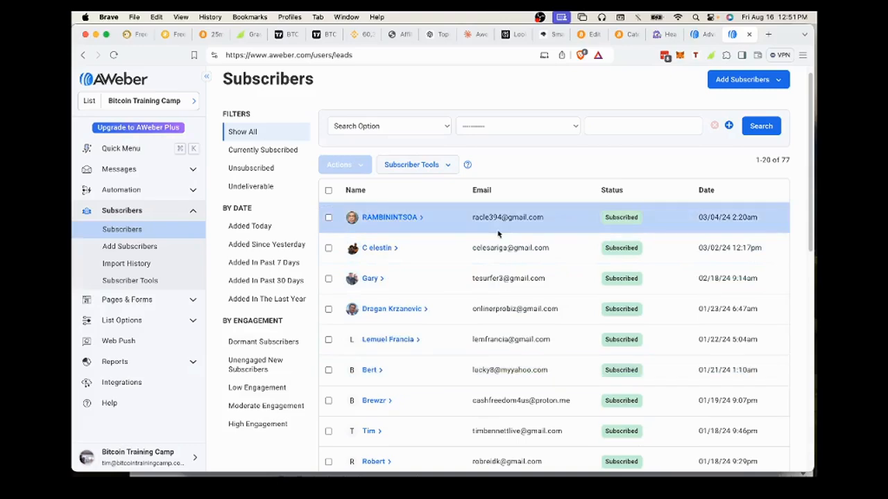
{"action": "scroll", "coordinate": [482, 335], "scroll_direction": "down", "scroll_amount": 2}
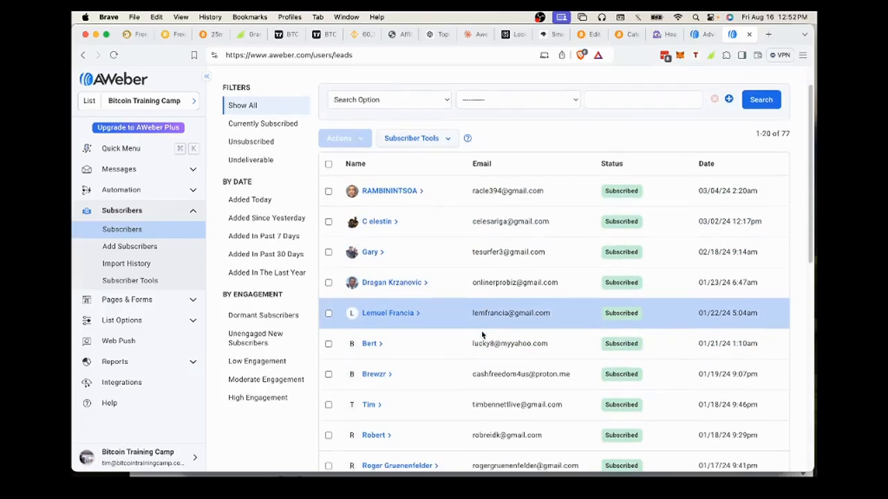